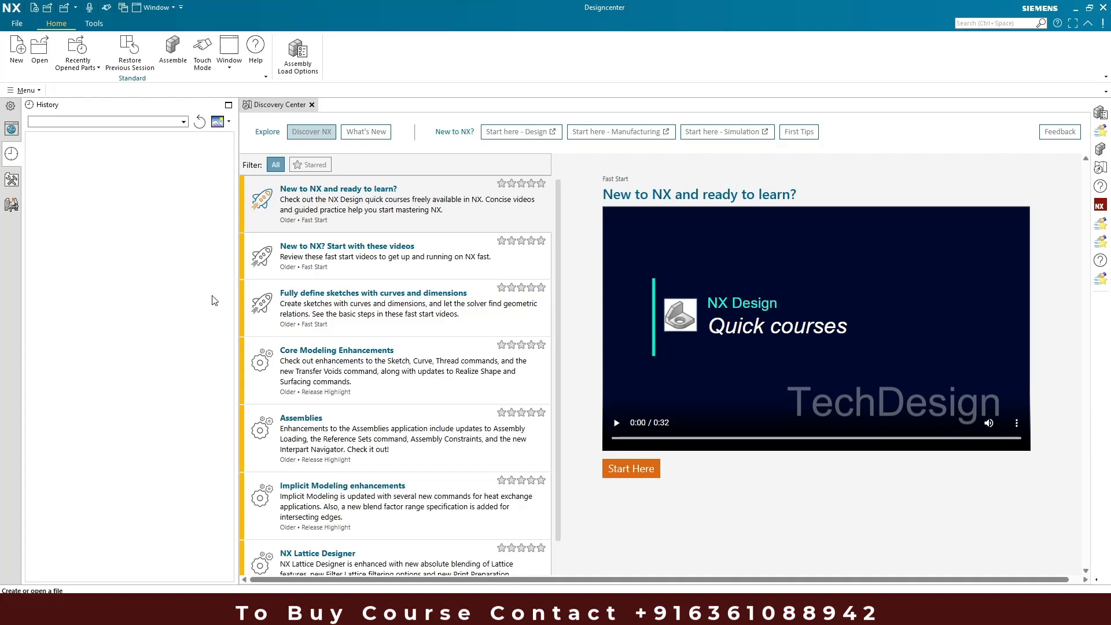
# Step: Open Blower_Assembly from the Completed > Assy Models > Blower assembly > Engine Blower.snapshot.2(1) folder
pyautogui.click(39, 46)
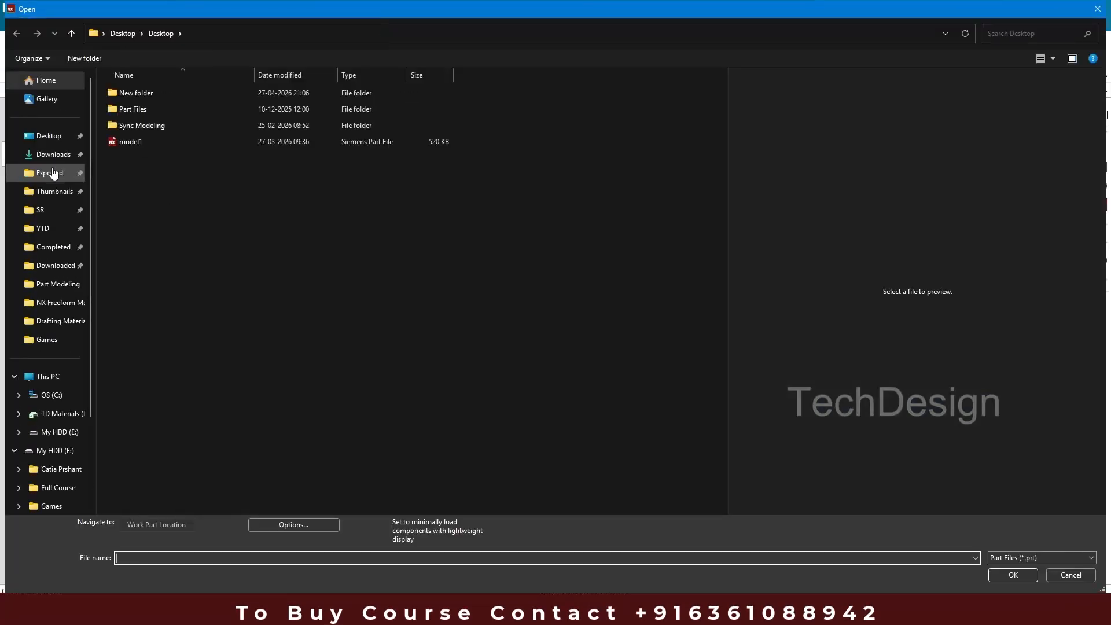
pyautogui.click(47, 248)
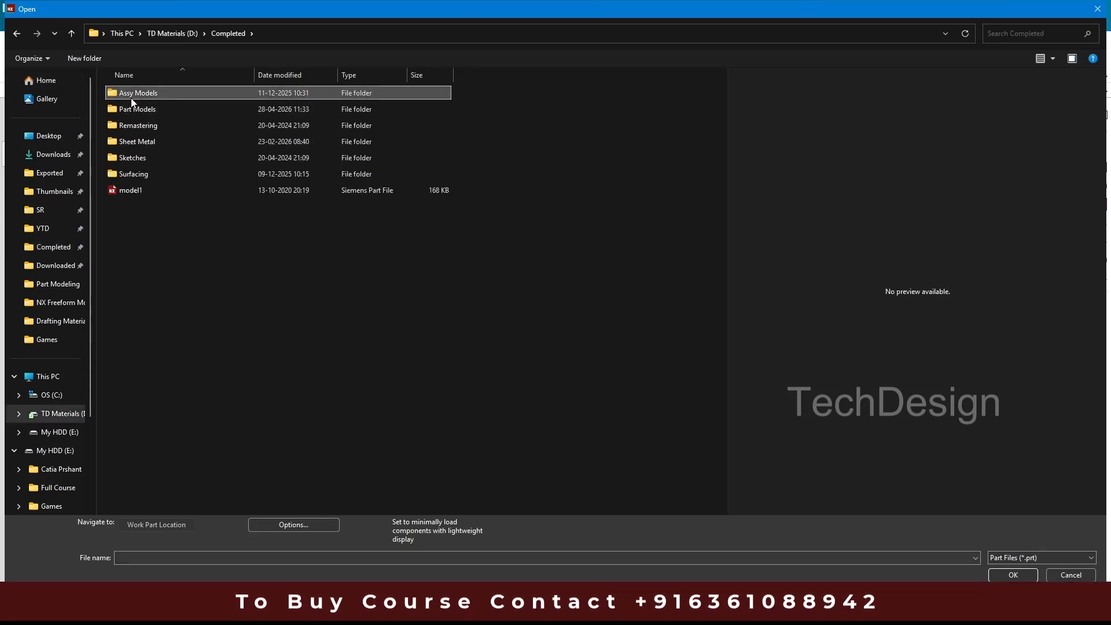
pyautogui.doubleClick(151, 95)
pyautogui.doubleClick(153, 96)
pyautogui.doubleClick(146, 118)
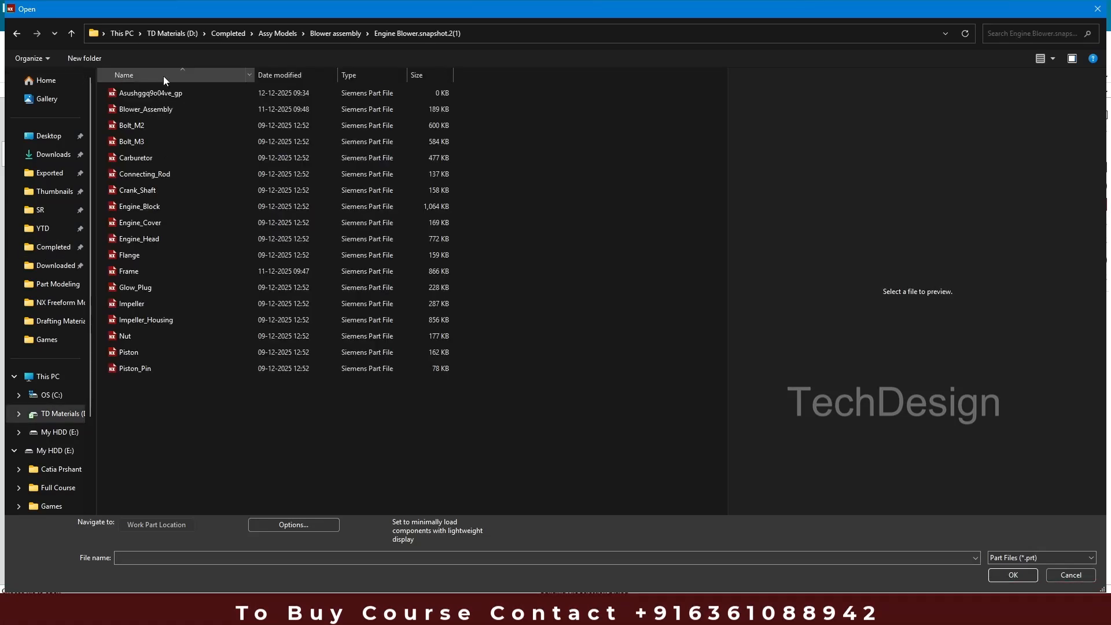
pyautogui.click(153, 109)
pyautogui.click(1013, 575)
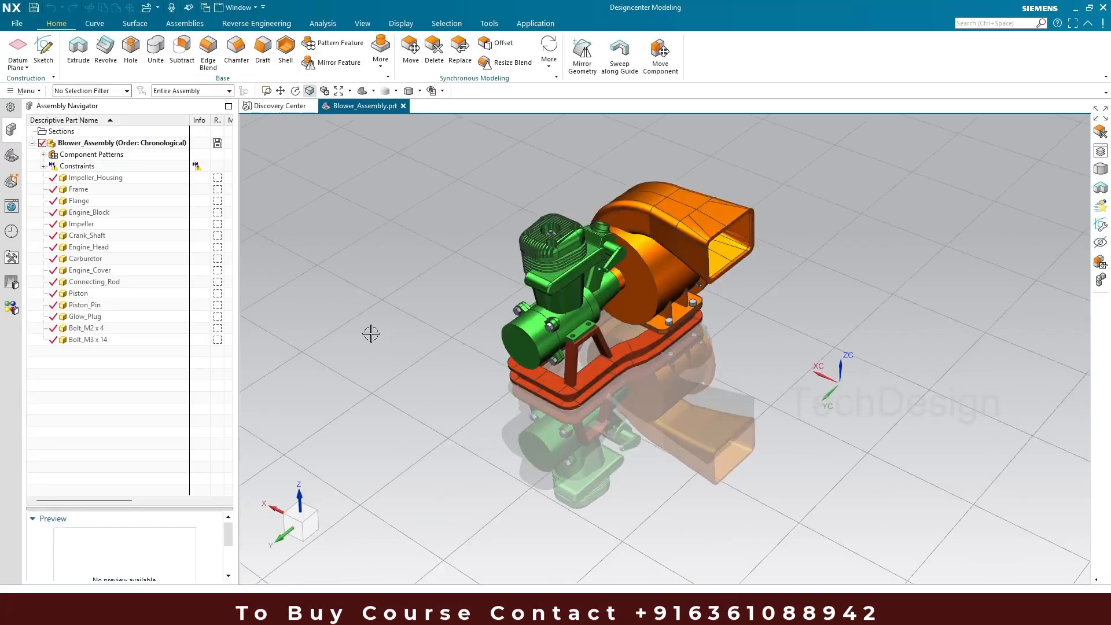
# Step: Close the loaded parts of the Engine_Head, Connecting_Rod and Engine_Block components in the blower assembly
pyautogui.moveTo(449, 229)
pyautogui.mouseDown(button='middle')
pyautogui.moveTo(419, 277)
pyautogui.moveTo(491, 293)
pyautogui.moveTo(409, 231)
pyautogui.moveTo(403, 270)
pyautogui.moveTo(403, 253)
pyautogui.mouseUp(button='middle')
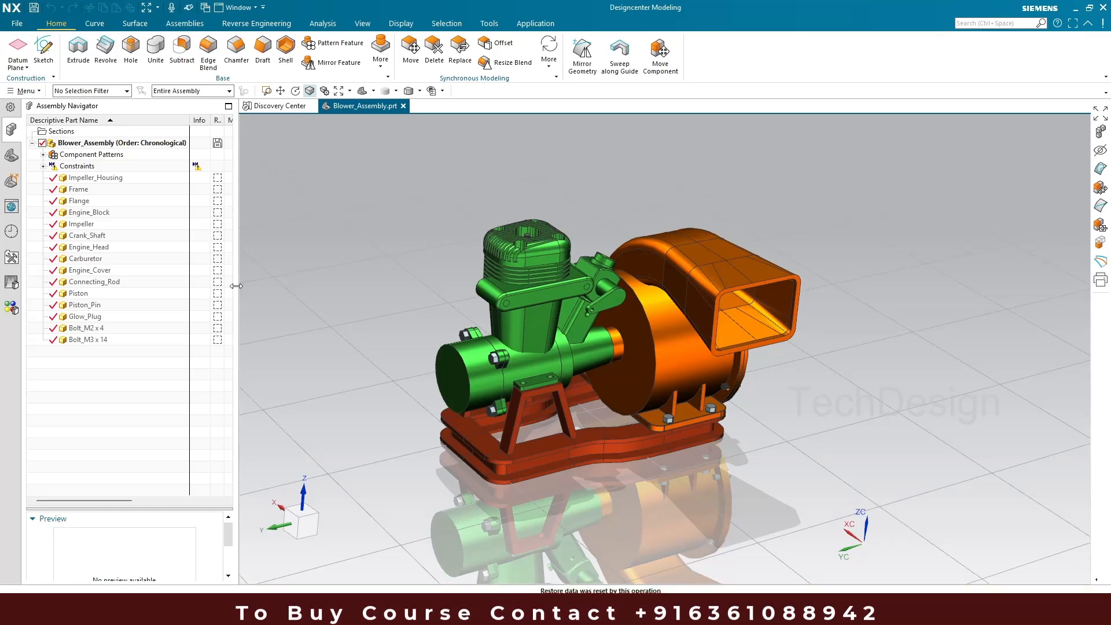
pyautogui.rightClick(78, 247)
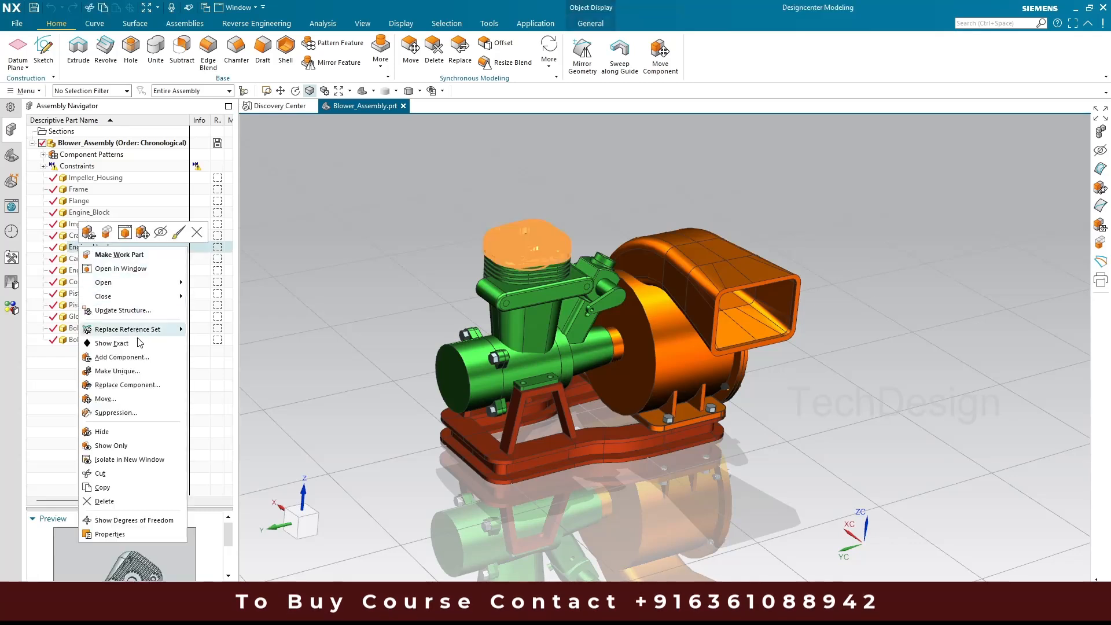
pyautogui.click(214, 296)
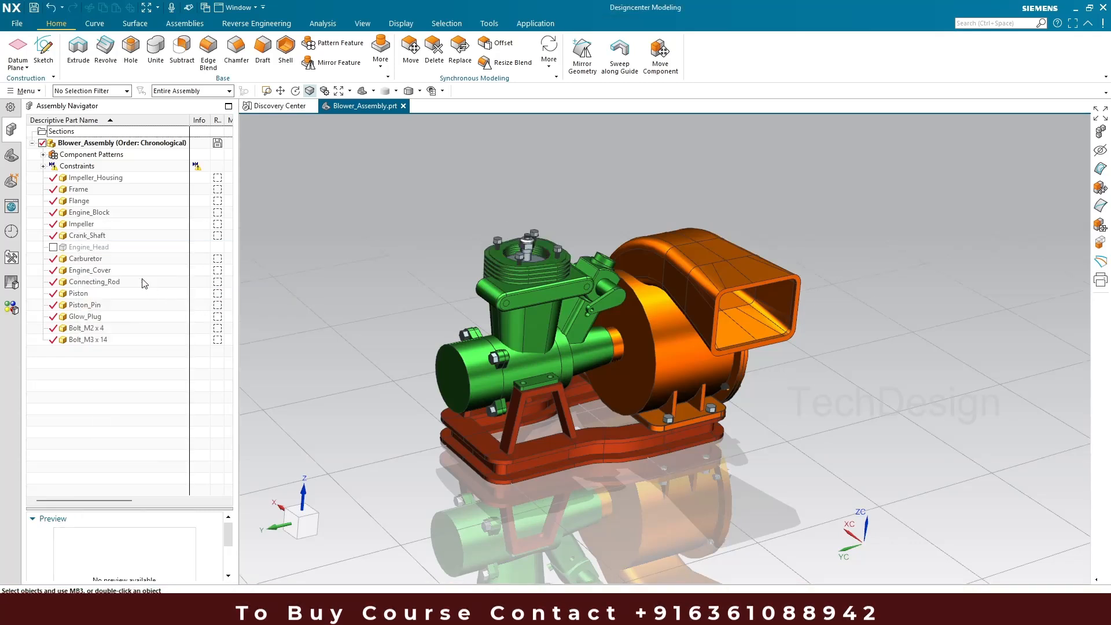
pyautogui.rightClick(72, 282)
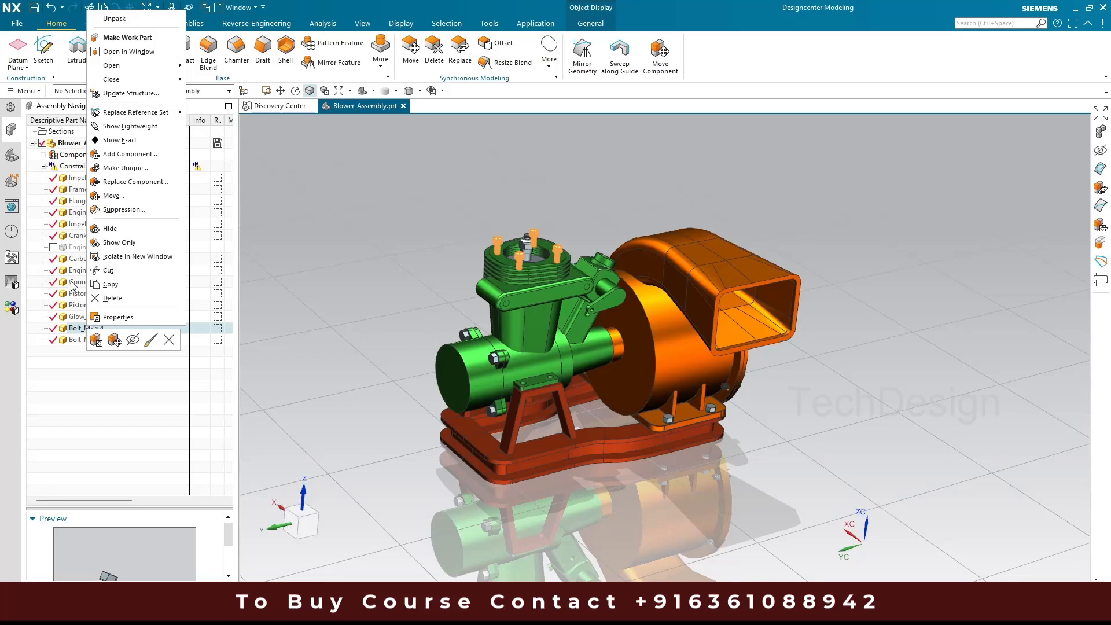
pyautogui.moveTo(138, 332)
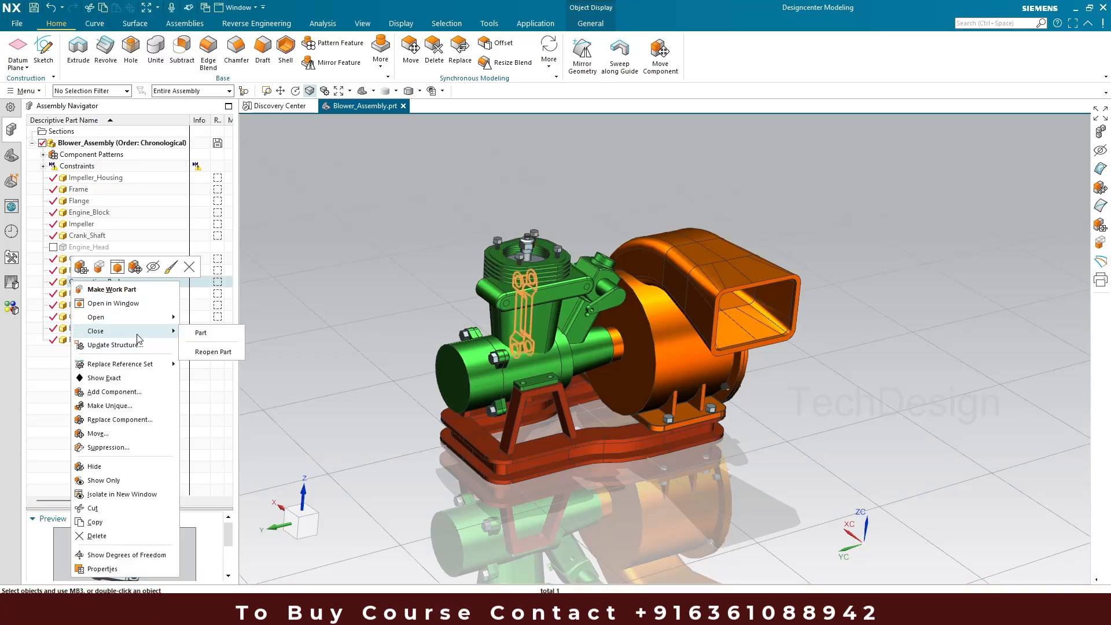
pyautogui.click(201, 333)
pyautogui.rightClick(91, 212)
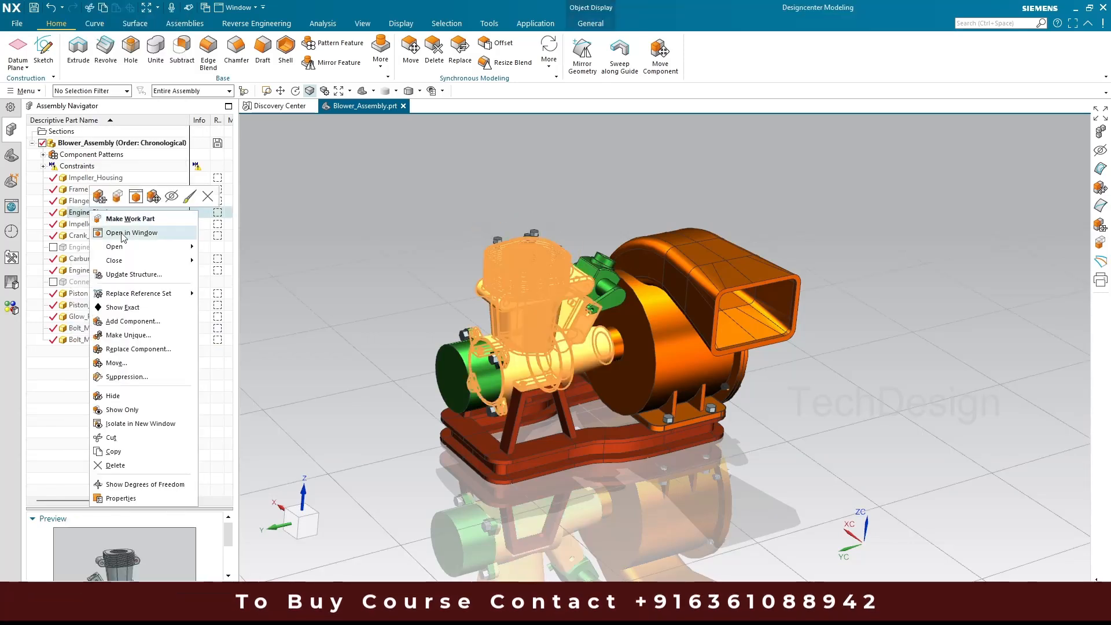
pyautogui.moveTo(145, 259)
pyautogui.click(208, 261)
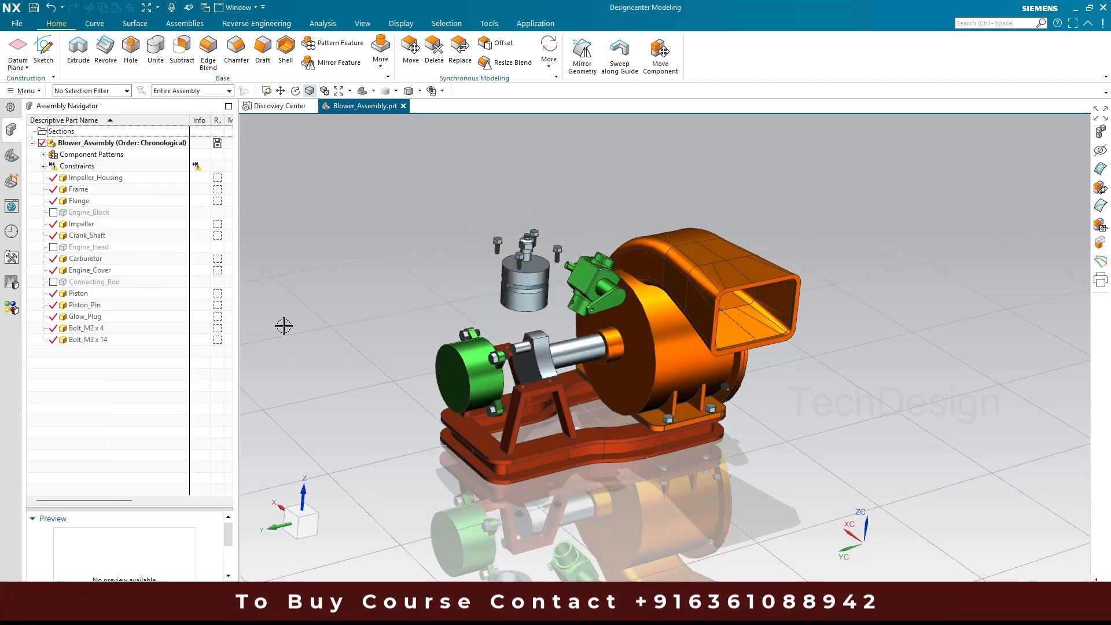
# Step: Make the Engine_Cover component the work part within the blower assembly
pyautogui.click(86, 305)
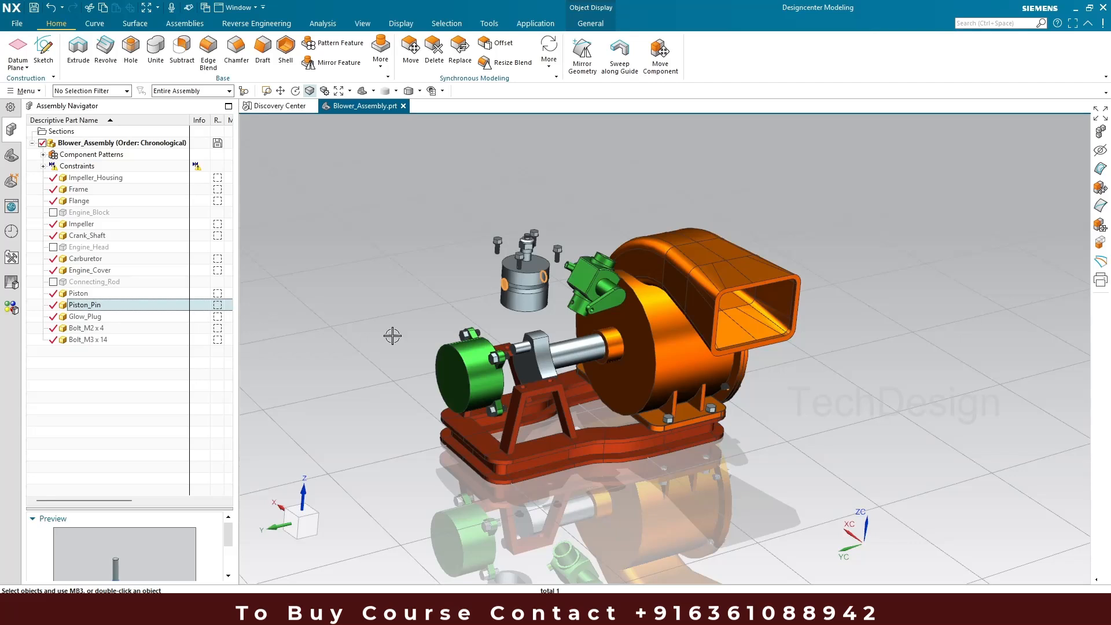
pyautogui.click(466, 370)
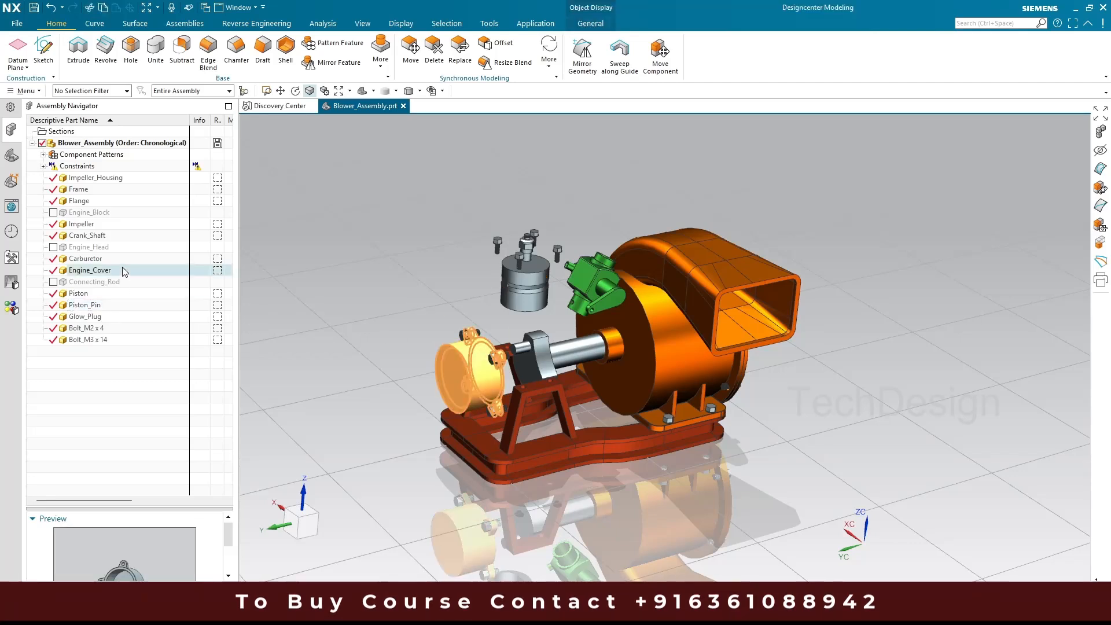
pyautogui.doubleClick(93, 270)
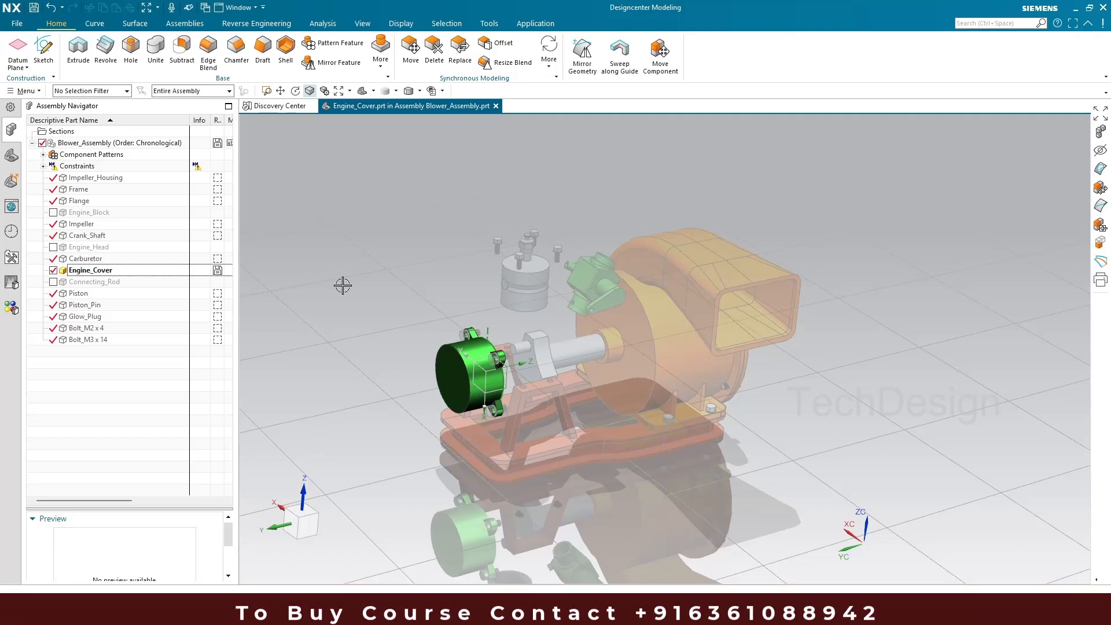
pyautogui.scroll(3, 435, 386)
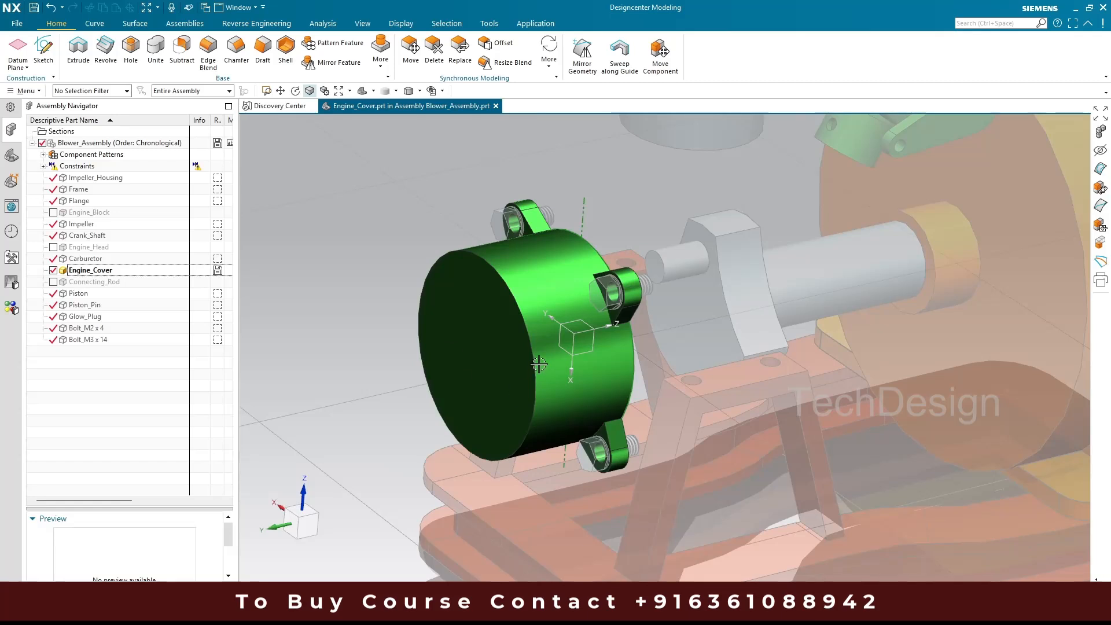
pyautogui.scroll(-3, 457, 282)
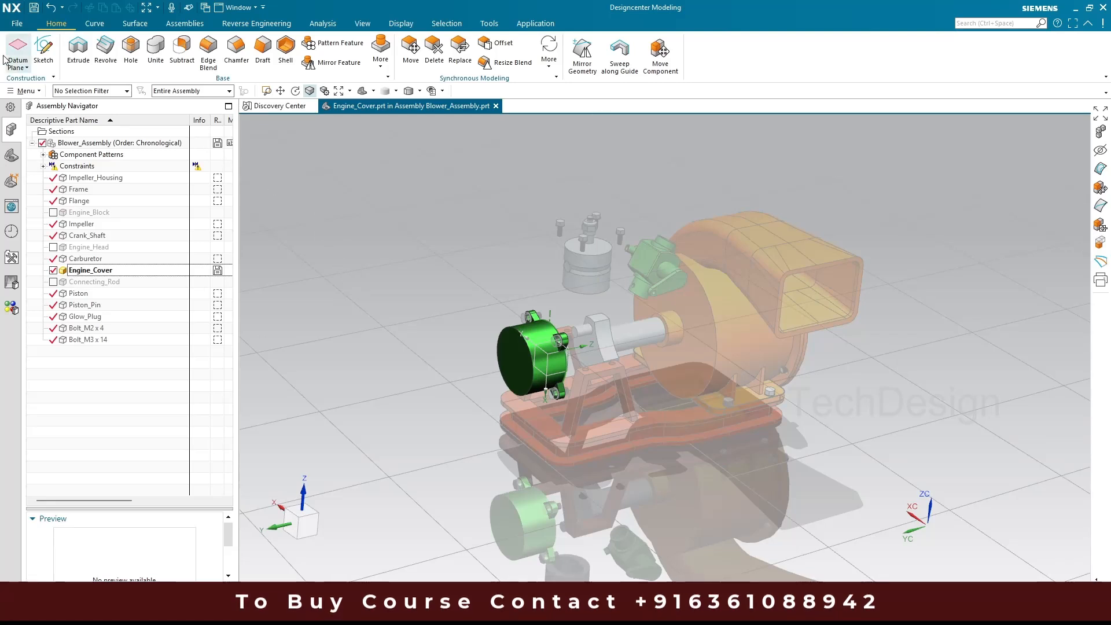
# Step: Save the assembly context as a bookmark file named "assembly" in the Desktop folder located on the desktop
pyautogui.click(17, 24)
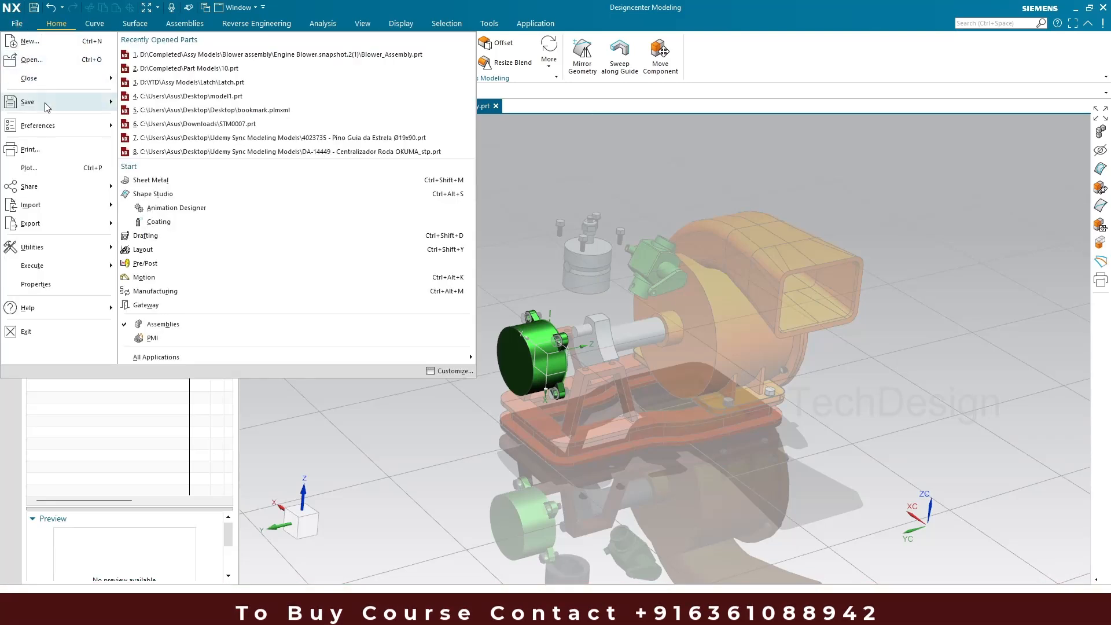
pyautogui.moveTo(27, 101)
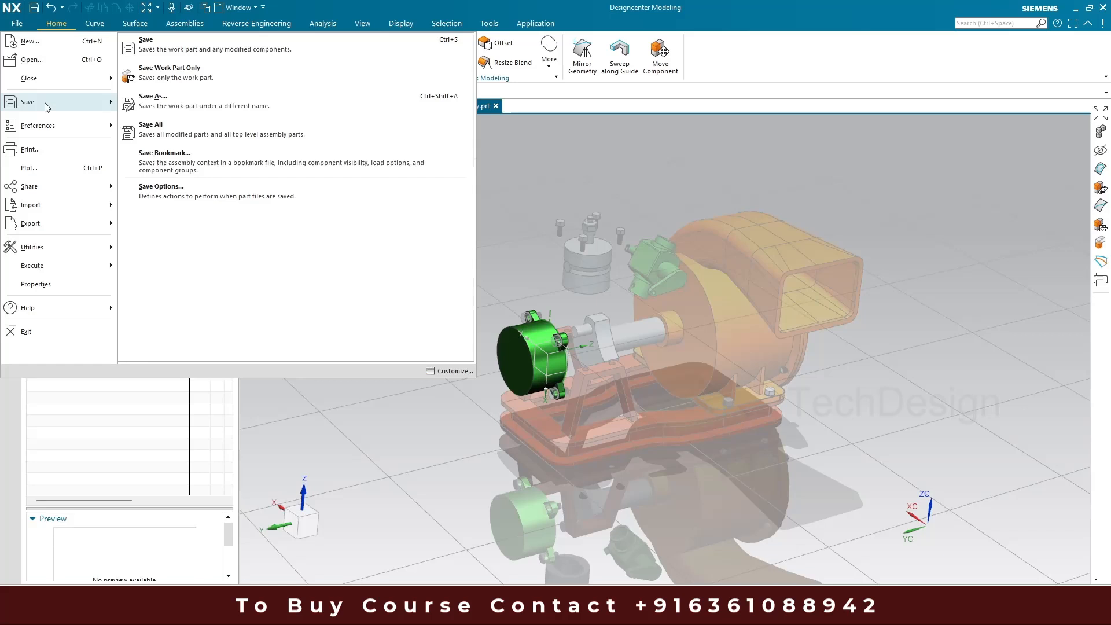
pyautogui.click(164, 155)
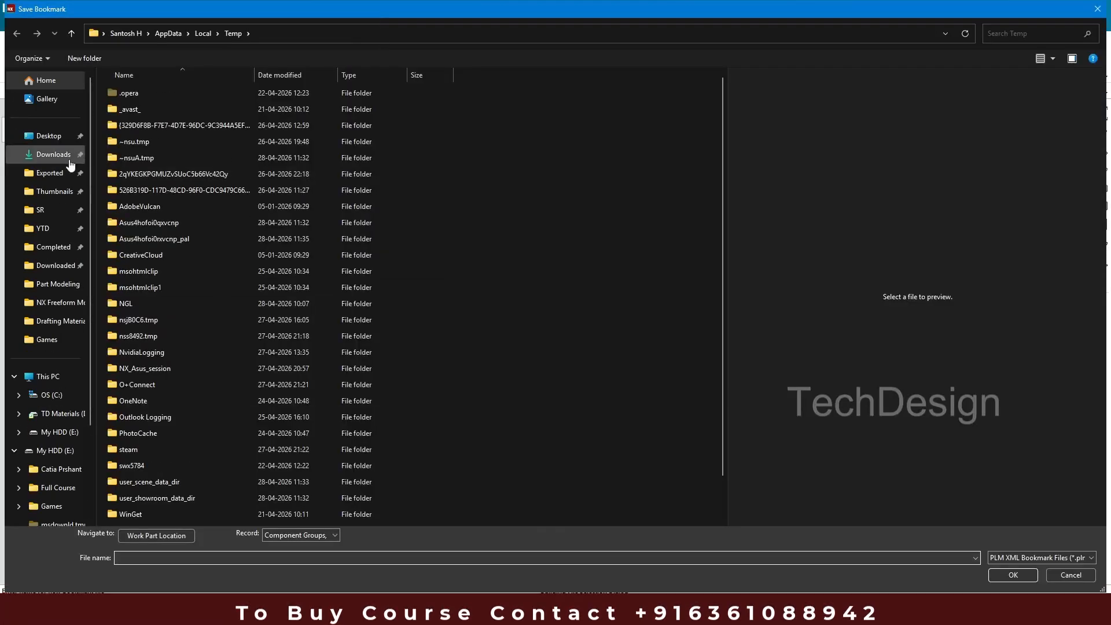
pyautogui.click(49, 136)
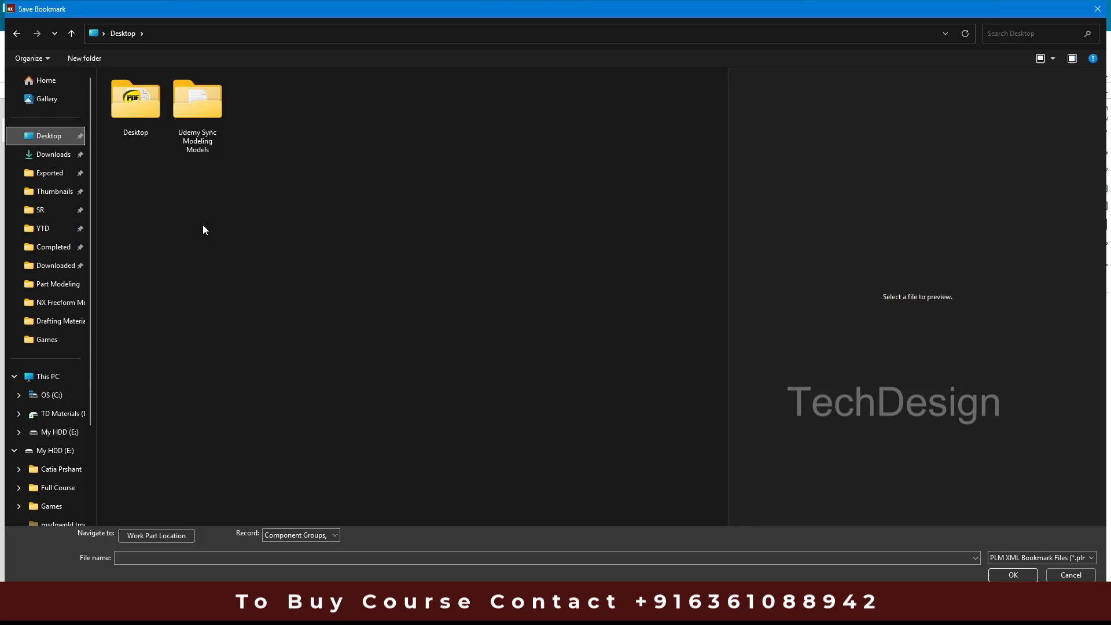
pyautogui.doubleClick(146, 111)
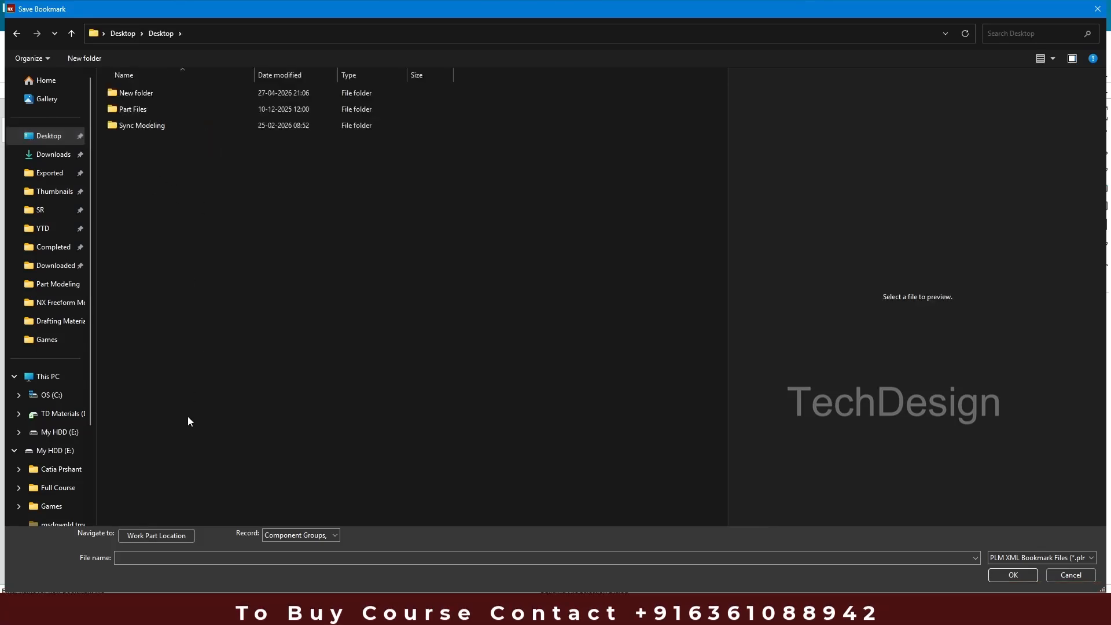
pyautogui.click(152, 556)
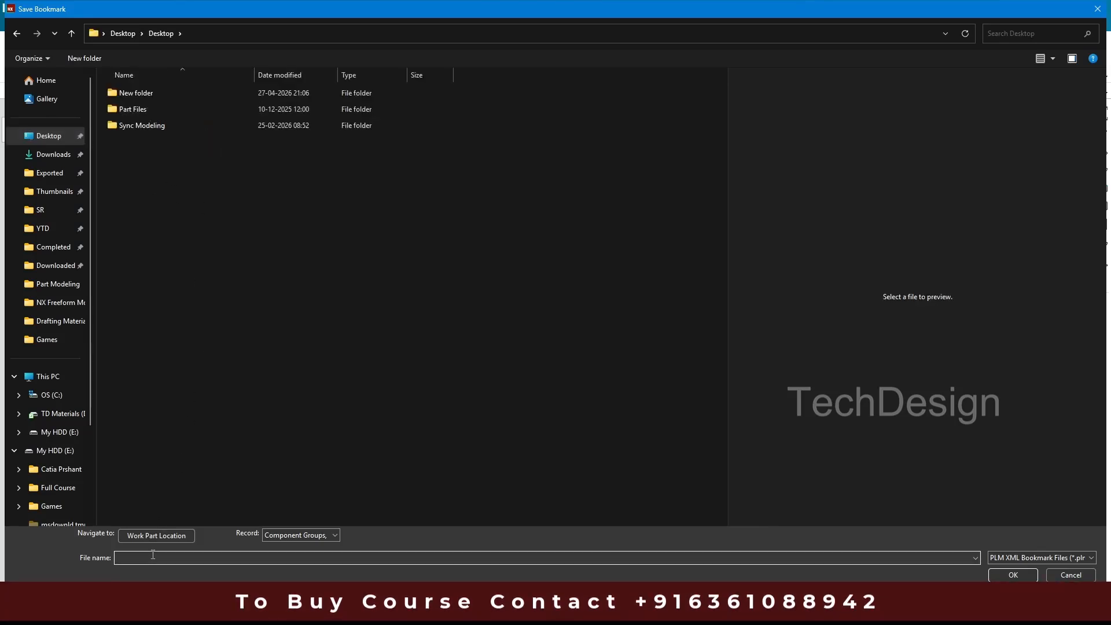
pyautogui.write('ass')
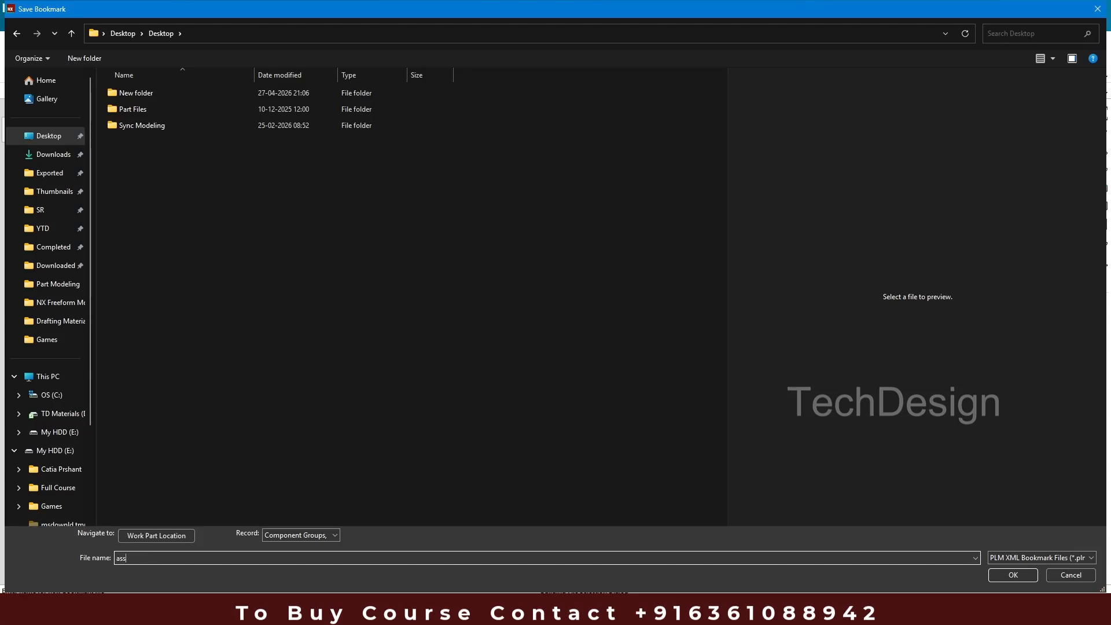
pyautogui.write('embly')
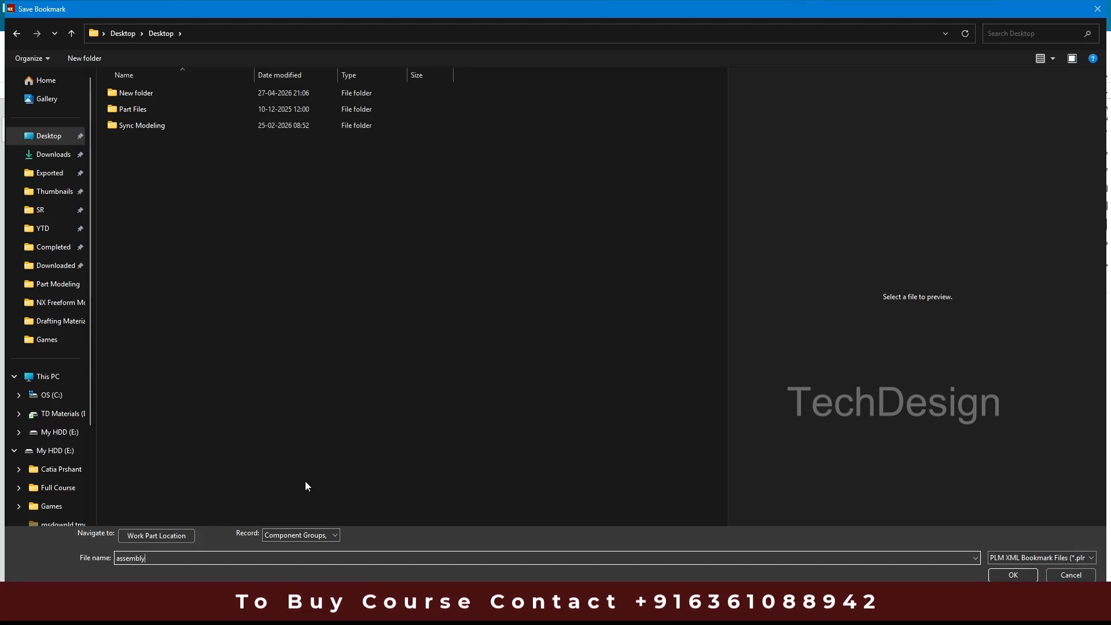
pyautogui.click(996, 576)
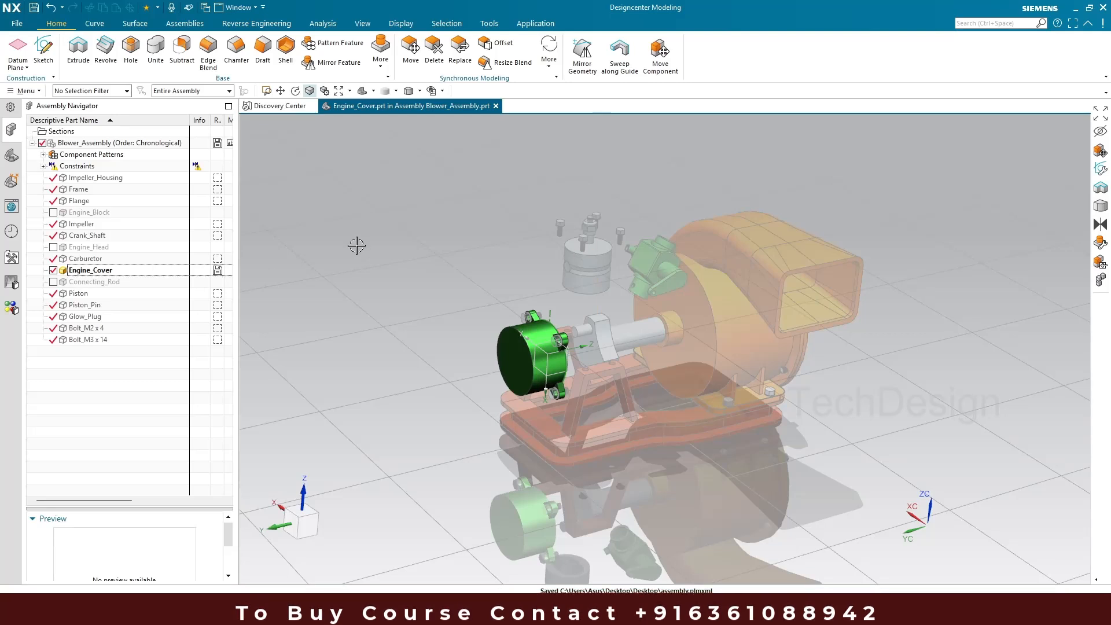
pyautogui.click(17, 23)
pyautogui.moveTo(49, 85)
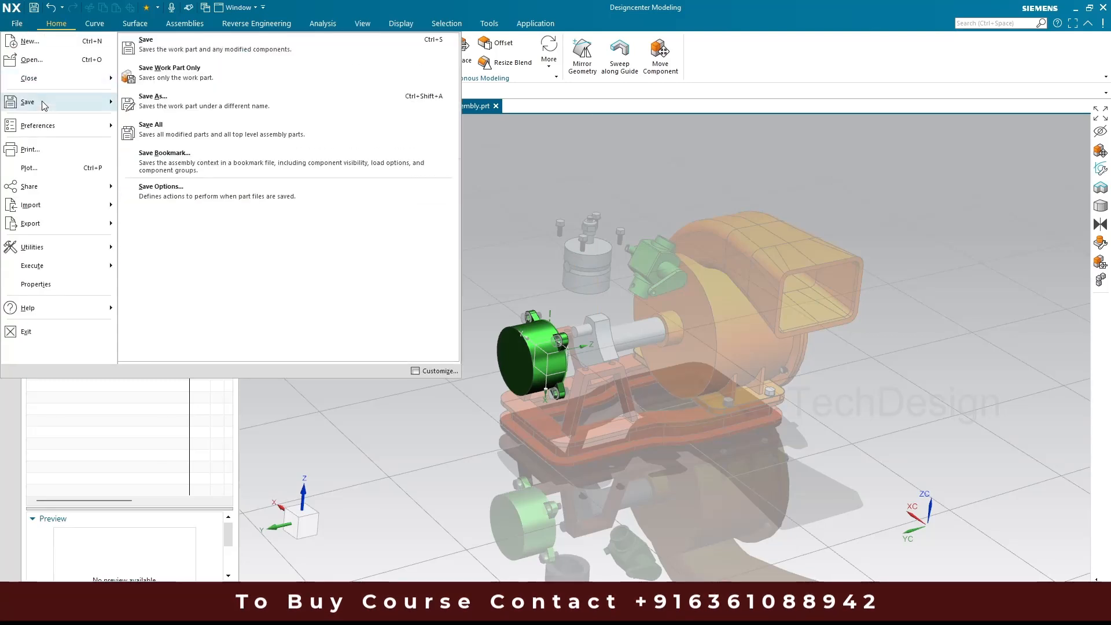
pyautogui.click(483, 168)
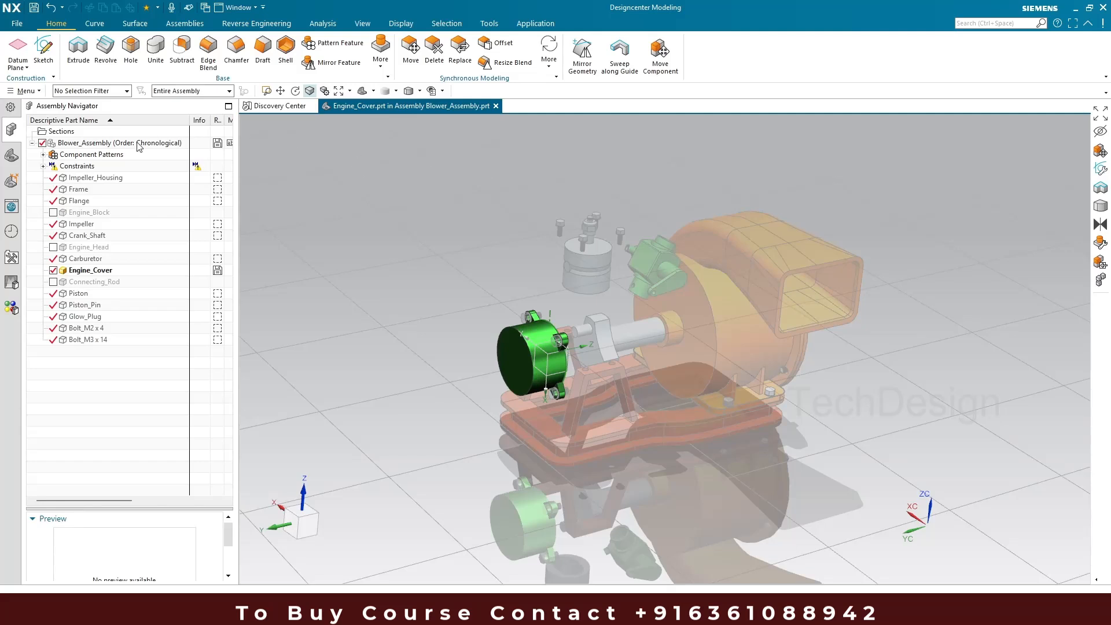
# Step: Close all open parts while keeping the session running
pyautogui.click(18, 24)
pyautogui.moveTo(50, 80)
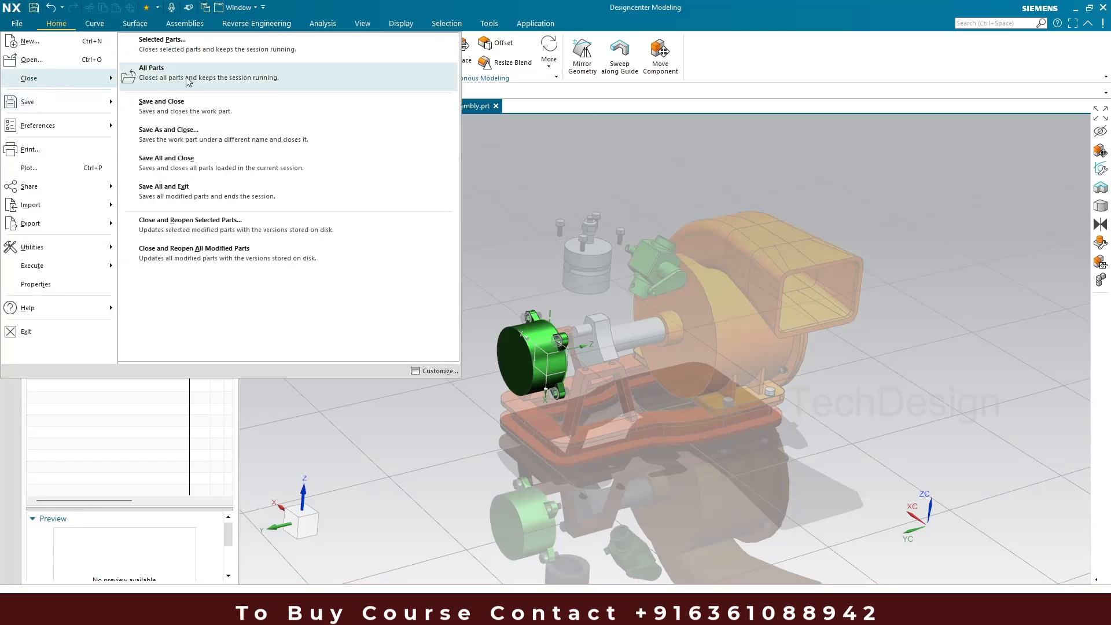
pyautogui.click(124, 73)
pyautogui.click(572, 325)
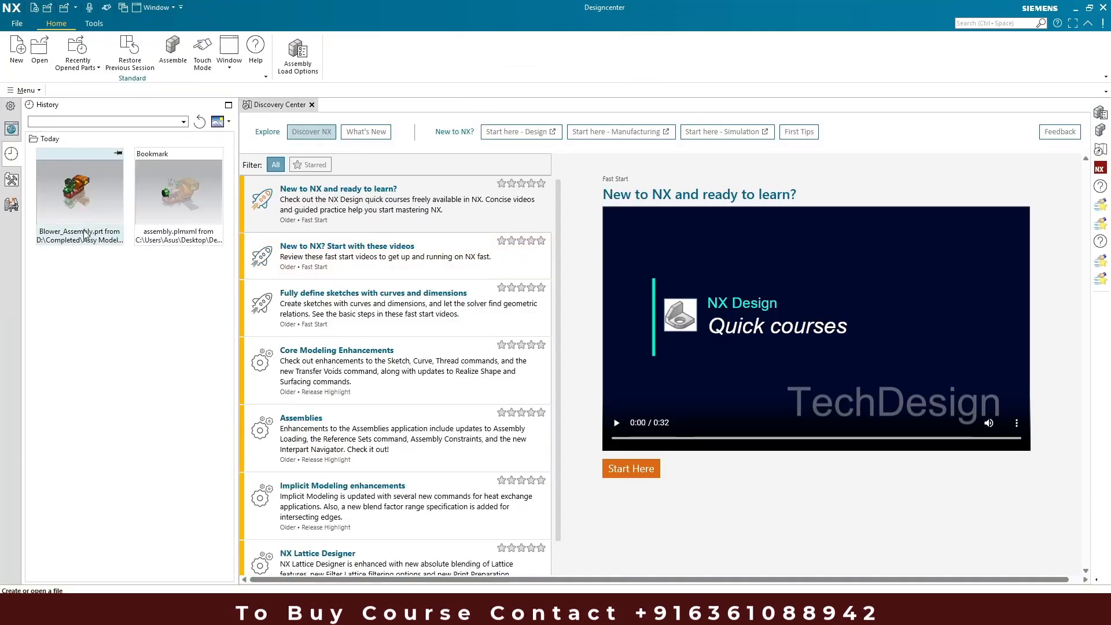
# Step: Reopen Blower_Assembly.prt from the session history to check its components, and close all parts again
pyautogui.click(82, 210)
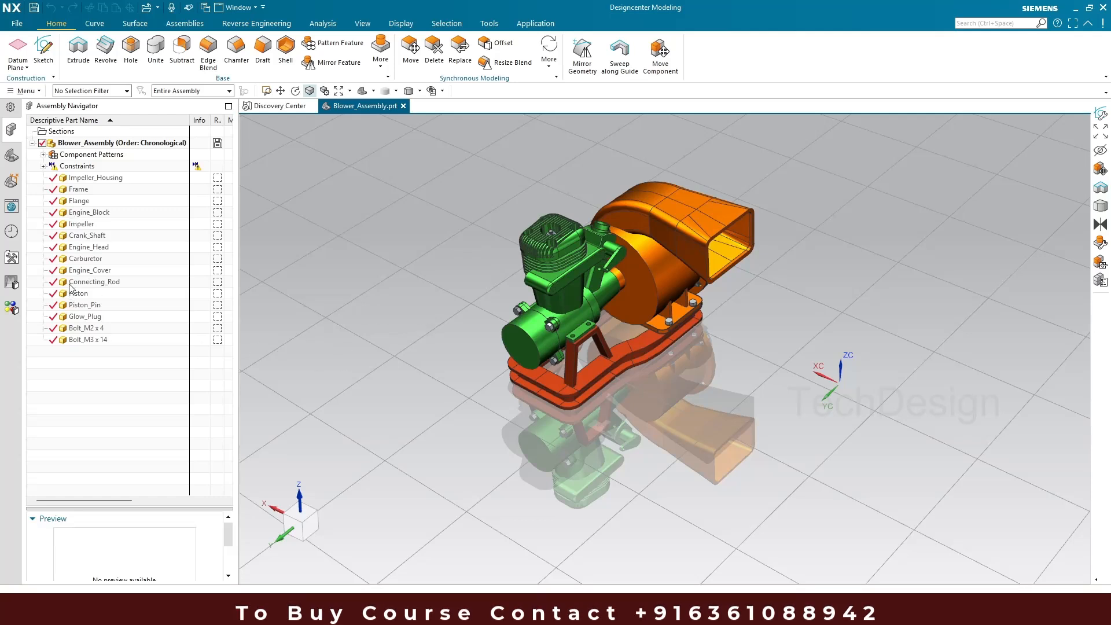
pyautogui.click(14, 25)
pyautogui.moveTo(30, 79)
pyautogui.click(149, 70)
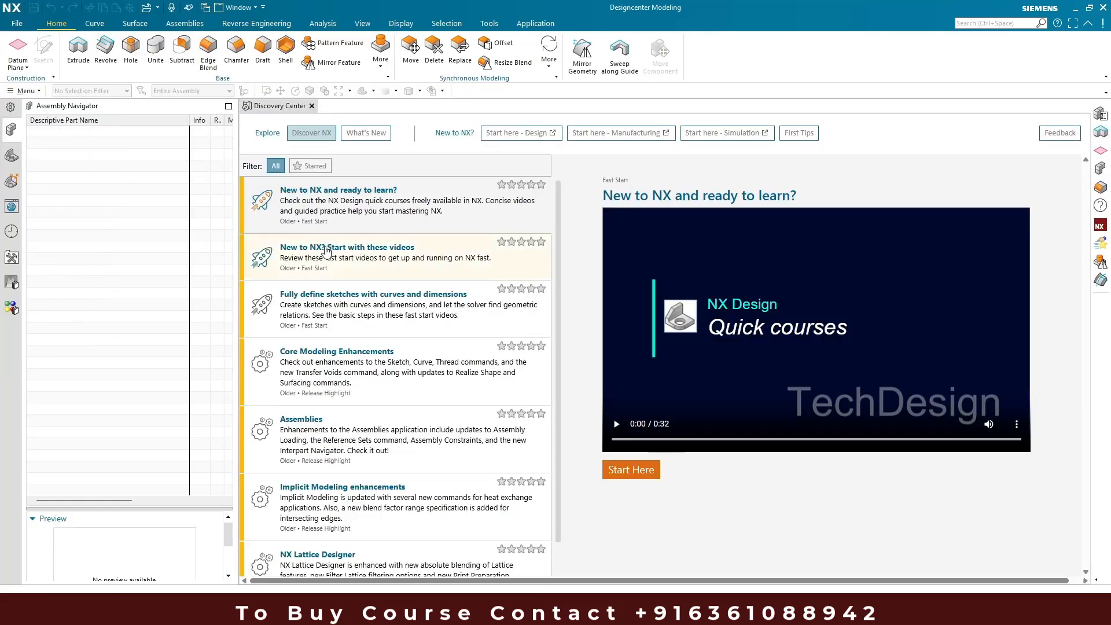
# Step: Open the "assembly" PLMXML bookmark file from the Desktop folder located on the desktop, listing all file types to find it
pyautogui.click(22, 28)
pyautogui.click(26, 60)
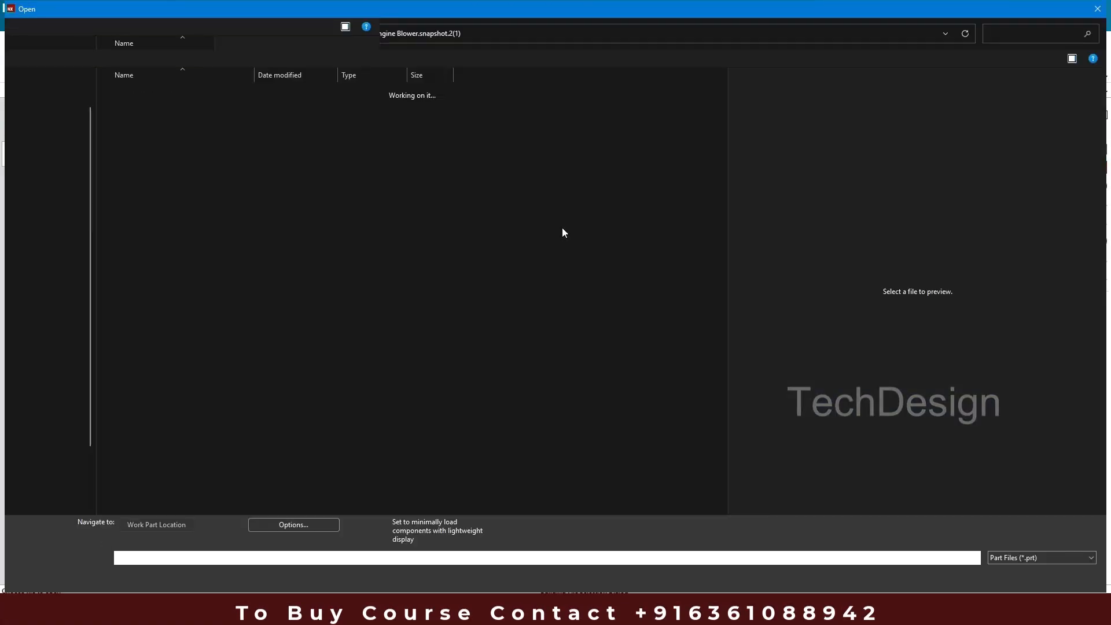
pyautogui.click(49, 96)
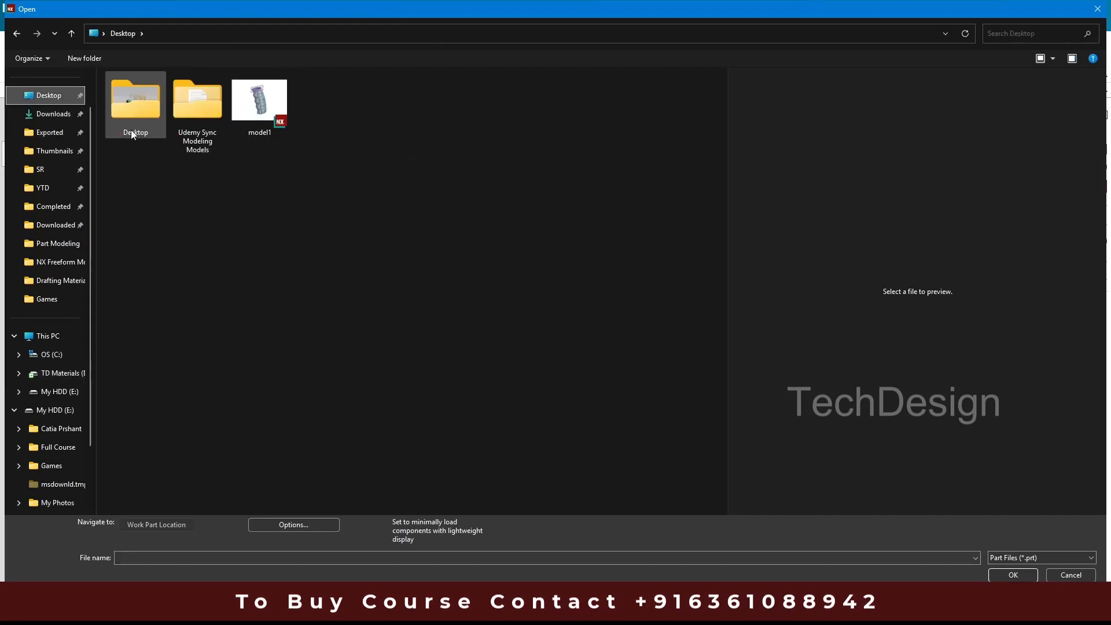
pyautogui.doubleClick(144, 111)
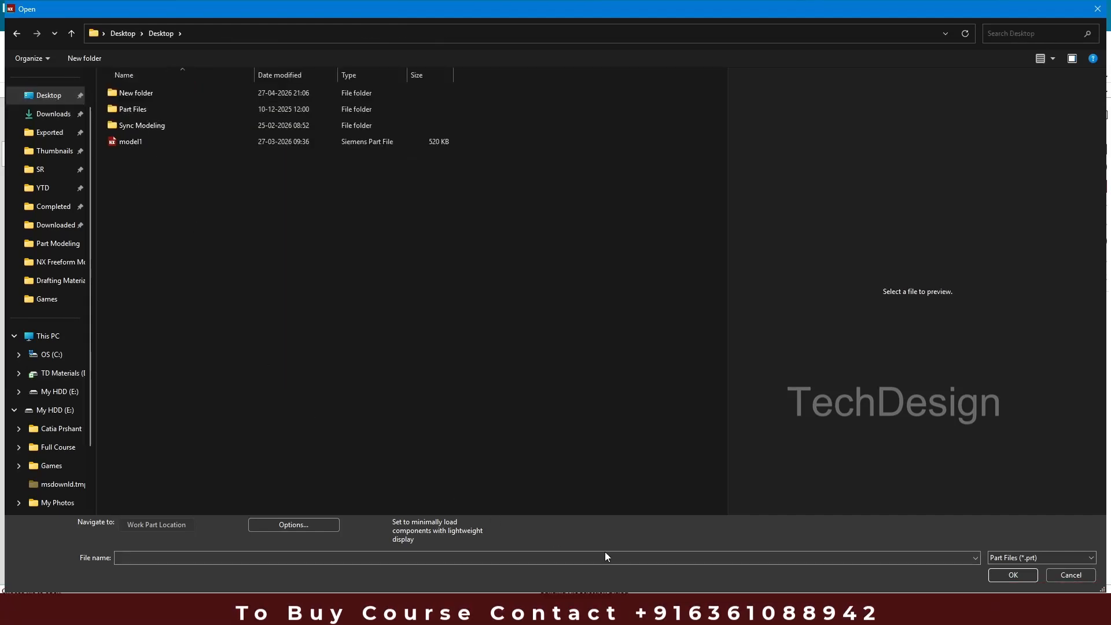
pyautogui.click(1006, 558)
pyautogui.click(1008, 546)
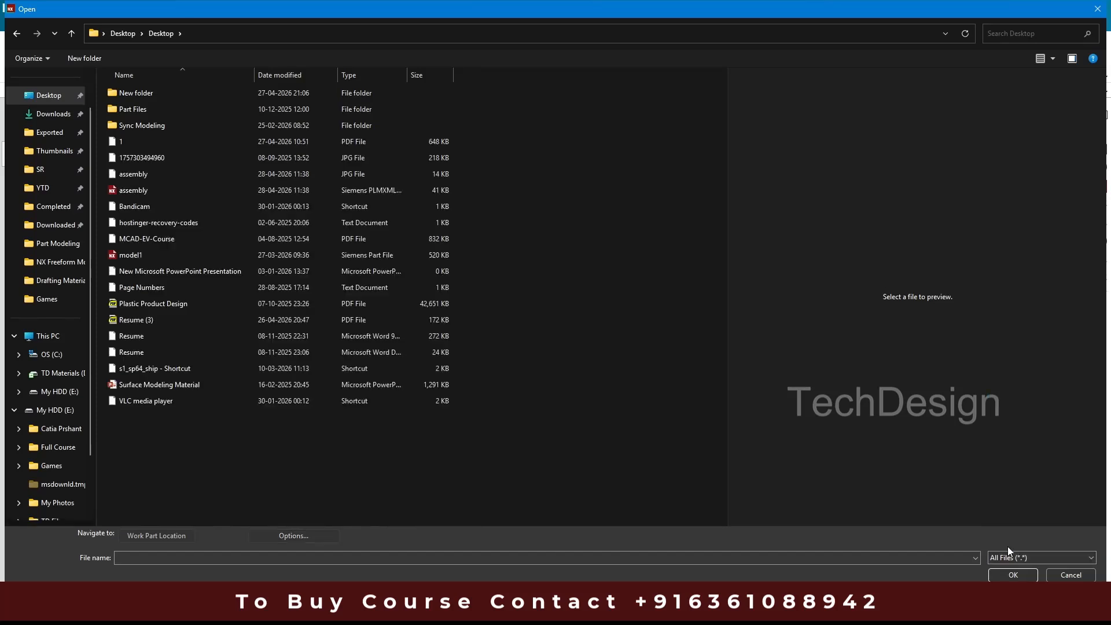
pyautogui.click(146, 191)
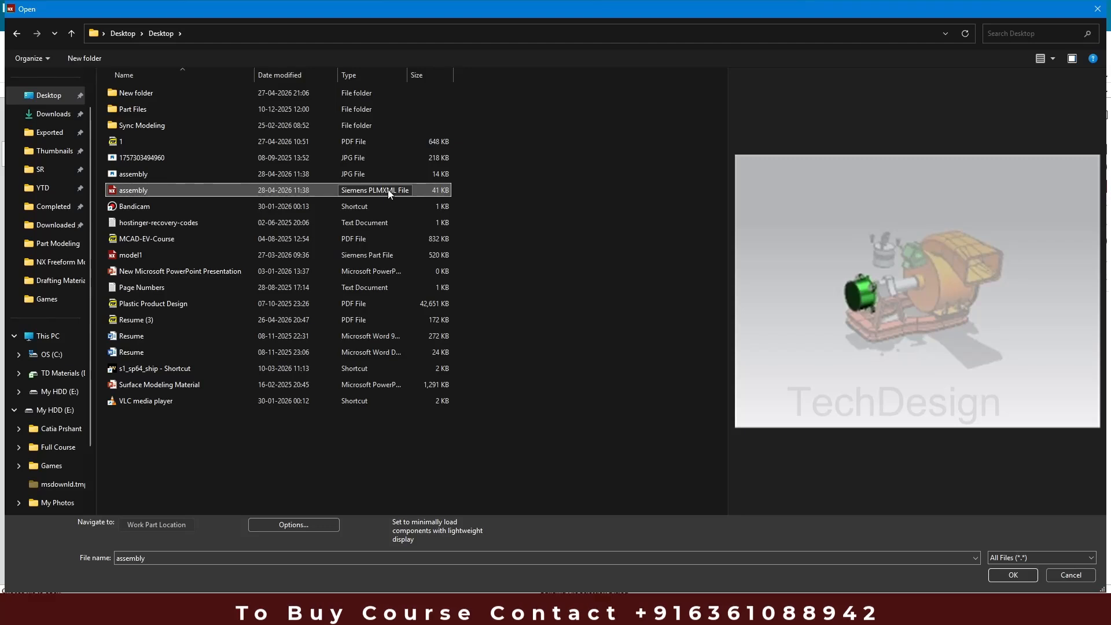
pyautogui.click(1020, 573)
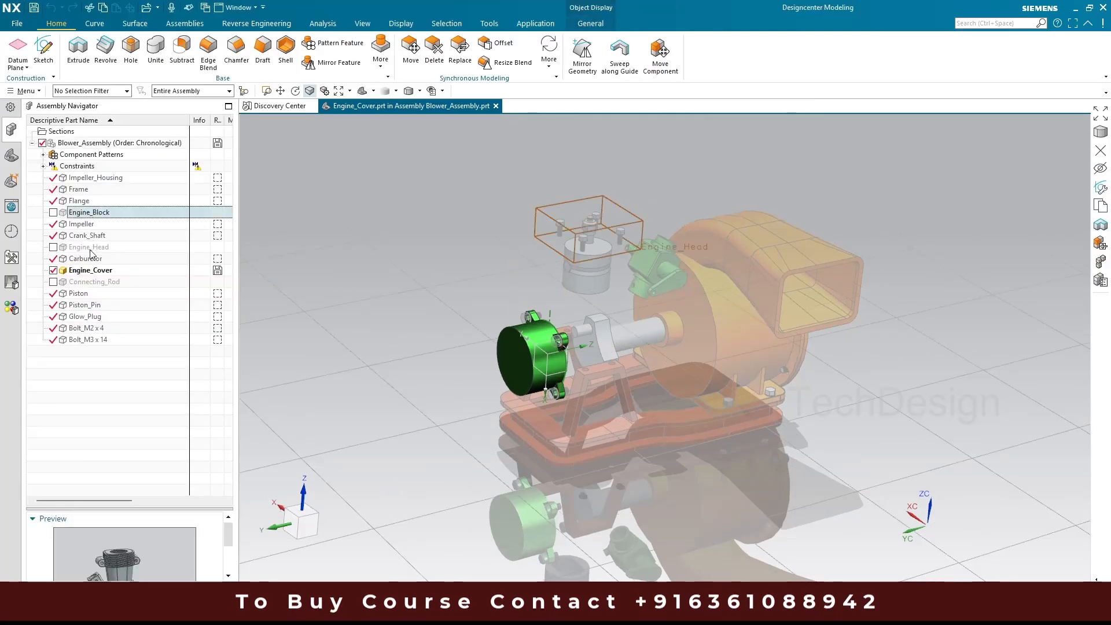
# Step: Check the Engine_Head and Connecting_Rod components in the reopened assembly's component tree, leaving nothing selected
pyautogui.click(89, 247)
pyautogui.click(94, 282)
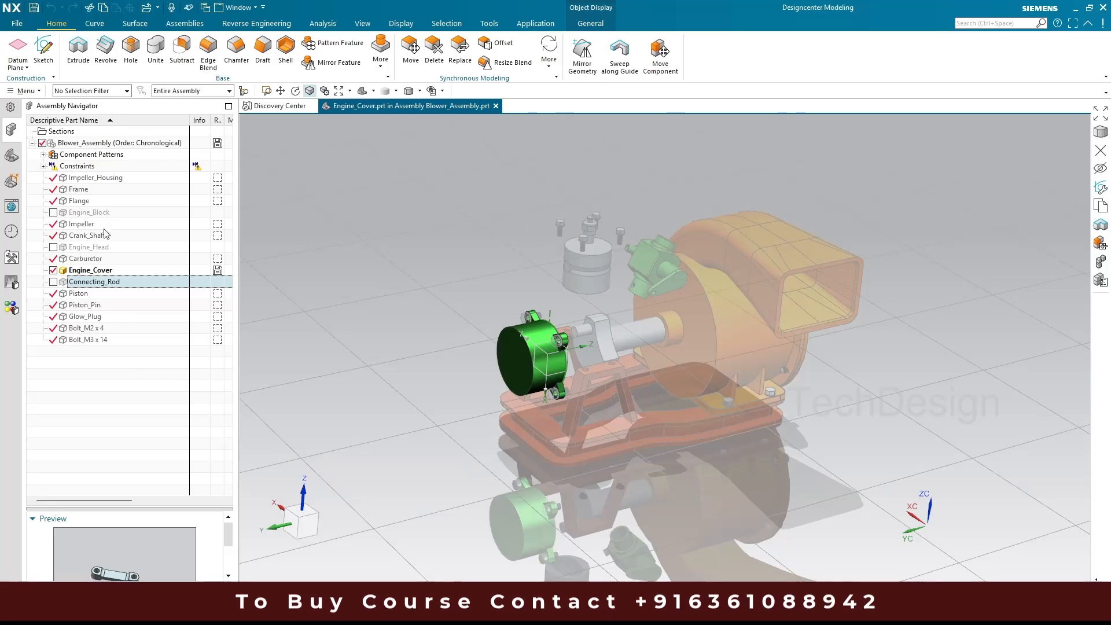
pyautogui.click(427, 300)
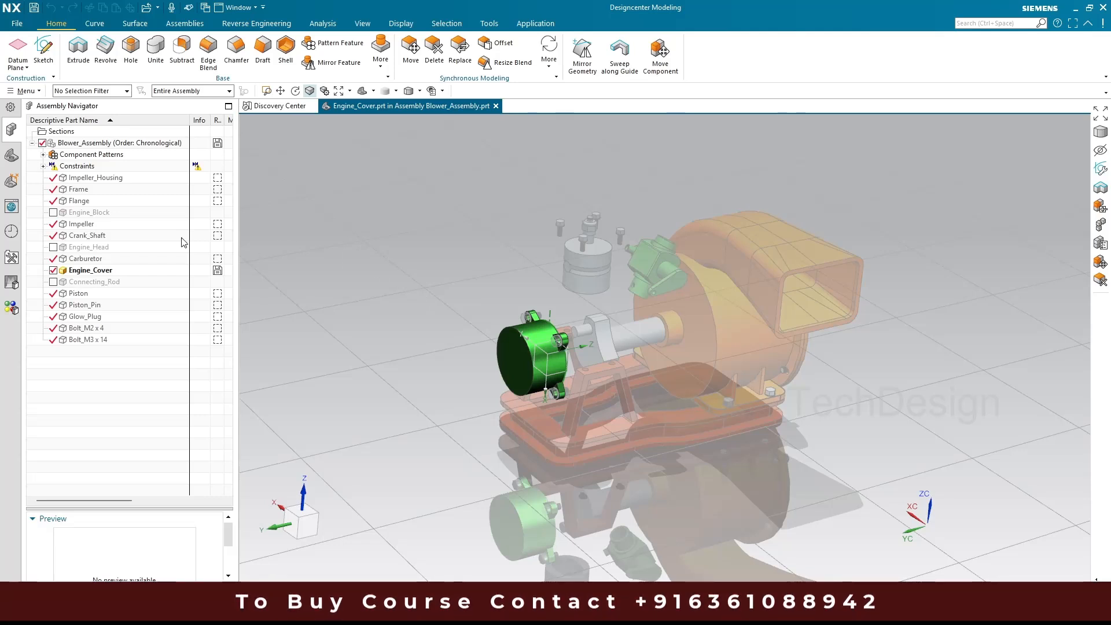
# Step: Open the Impeller_Housing component fully within the blower assembly
pyautogui.rightClick(83, 179)
pyautogui.moveTo(174, 216)
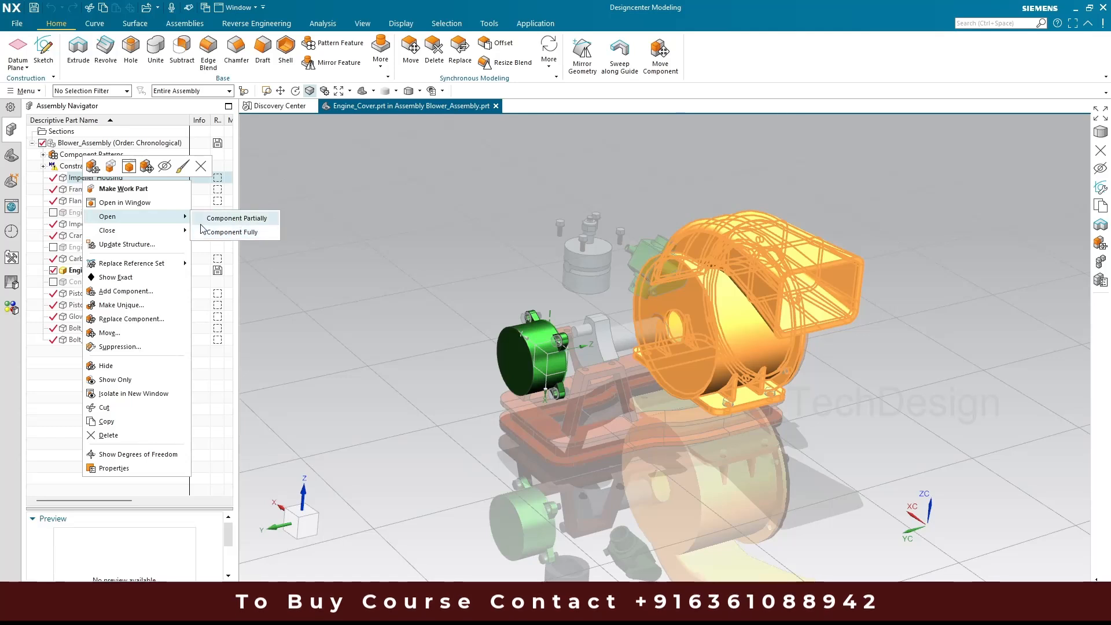
pyautogui.click(236, 232)
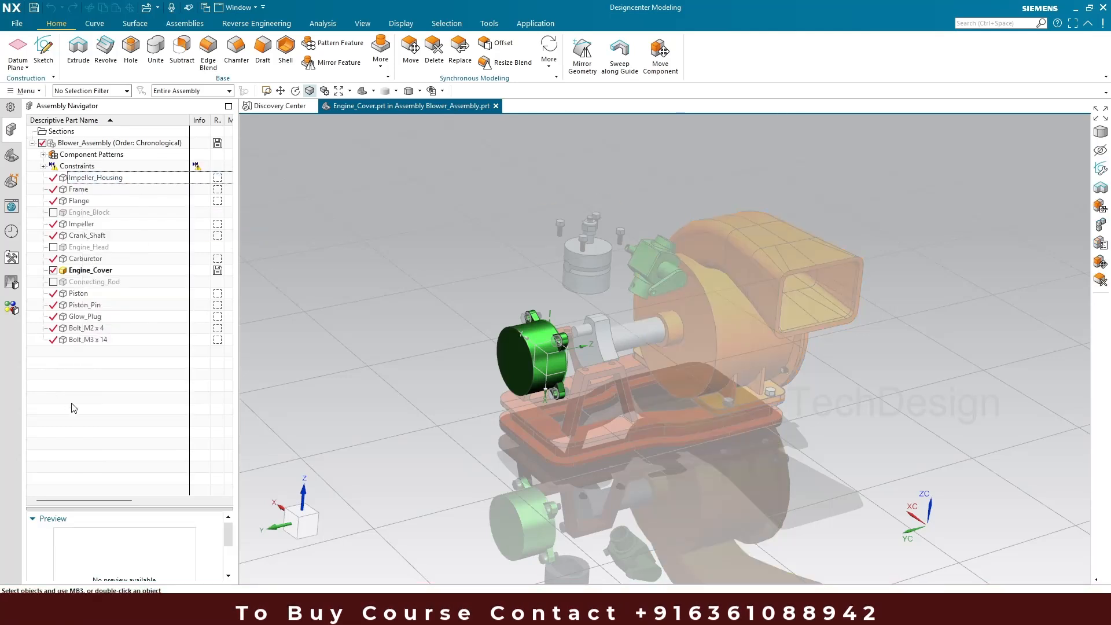